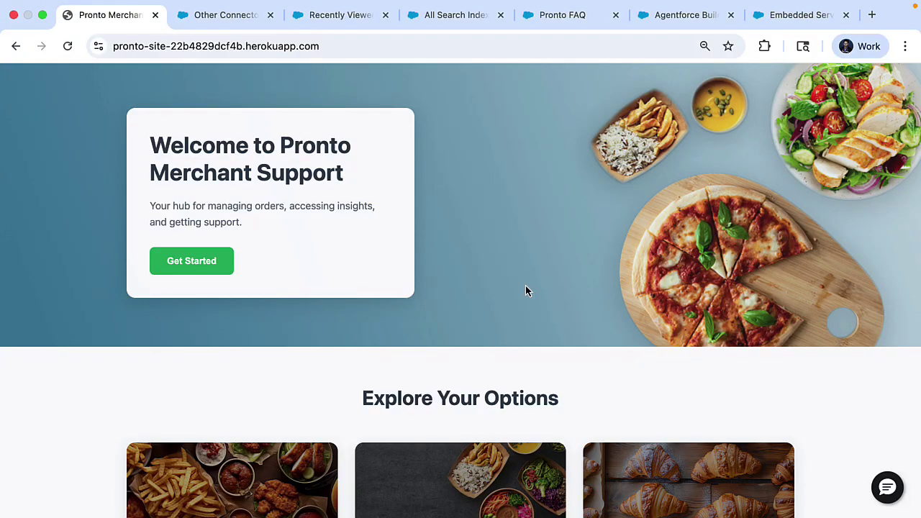
Step: Look through the Pronto Merchant Support page down to the FAQ and expand the Partnering with Pronto category
{"action": "scroll", "coordinate": [524, 288], "scroll_direction": "down", "scroll_amount": 2}
{"action": "scroll", "coordinate": [522, 287], "scroll_direction": "down", "scroll_amount": 3}
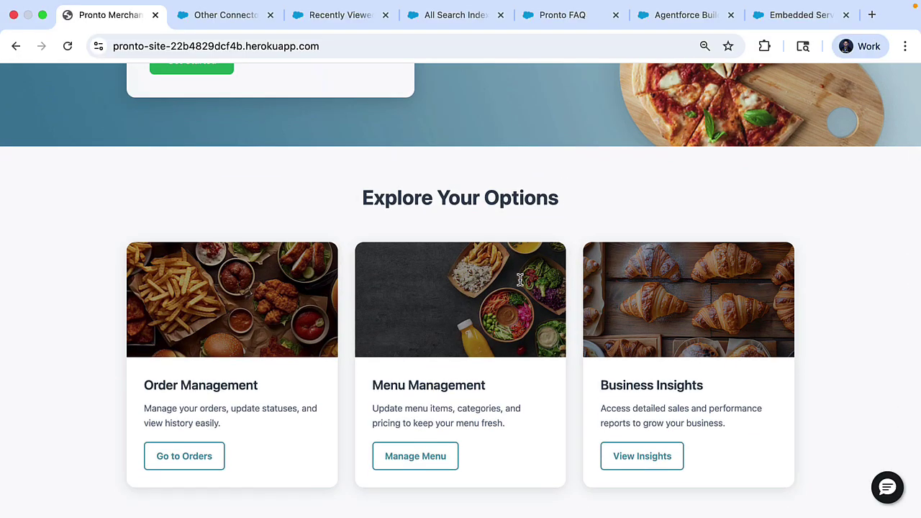
{"action": "scroll", "coordinate": [520, 280], "scroll_direction": "down", "scroll_amount": 10}
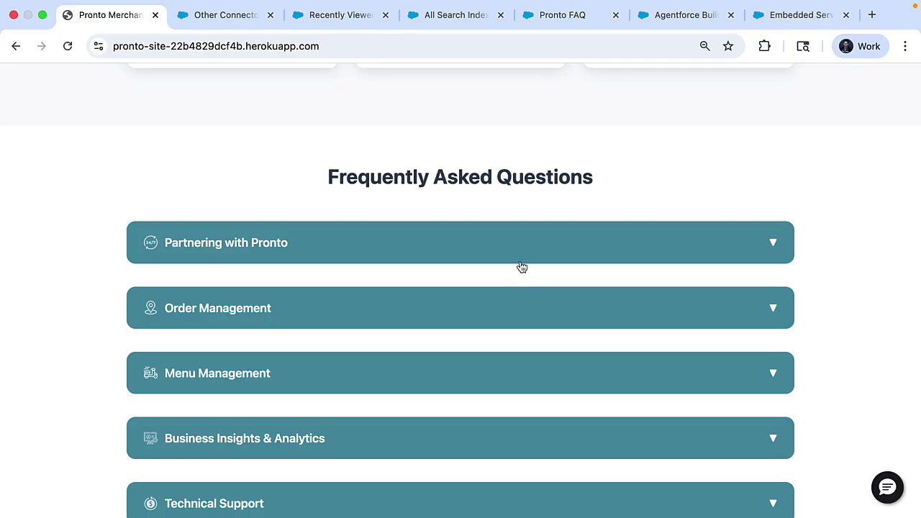
{"action": "left_click", "coordinate": [518, 259]}
{"action": "scroll", "coordinate": [511, 303], "scroll_direction": "down", "scroll_amount": 1}
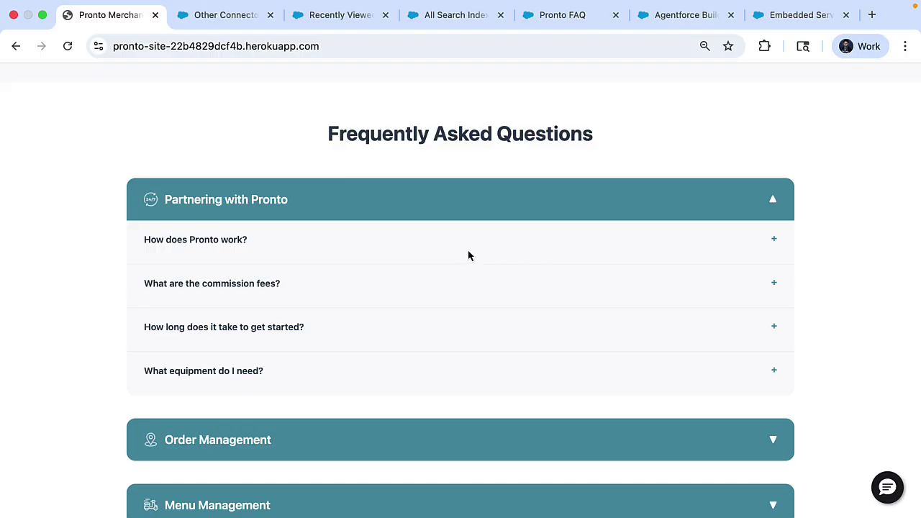
{"action": "scroll", "coordinate": [468, 255], "scroll_direction": "down", "scroll_amount": 1}
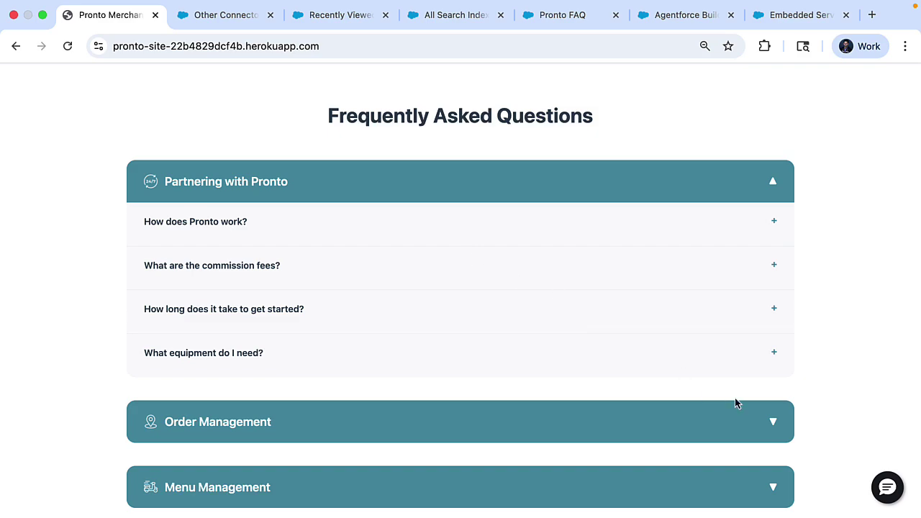
Step: Open the Merchant Support Agent chat and ask "How to accept or reject orders?"
{"action": "left_click", "coordinate": [886, 485]}
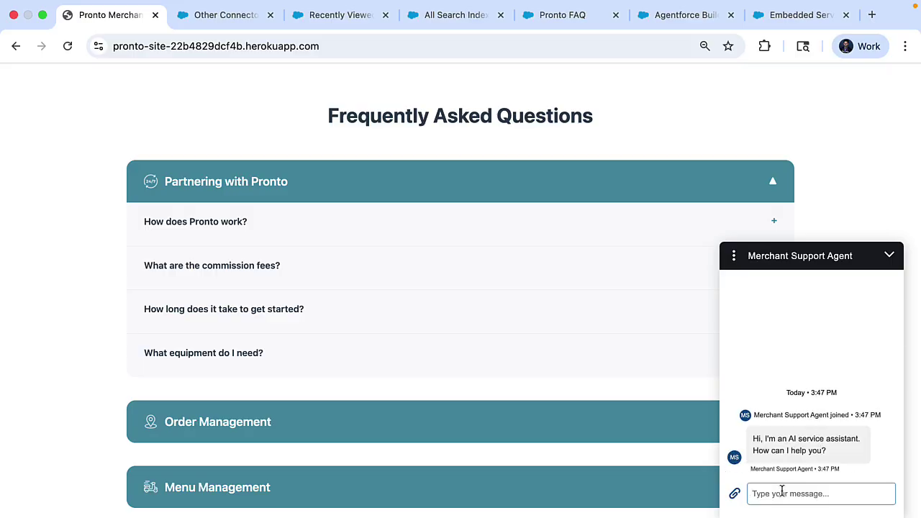
{"action": "type", "text": "How to accept or reject orders?"}
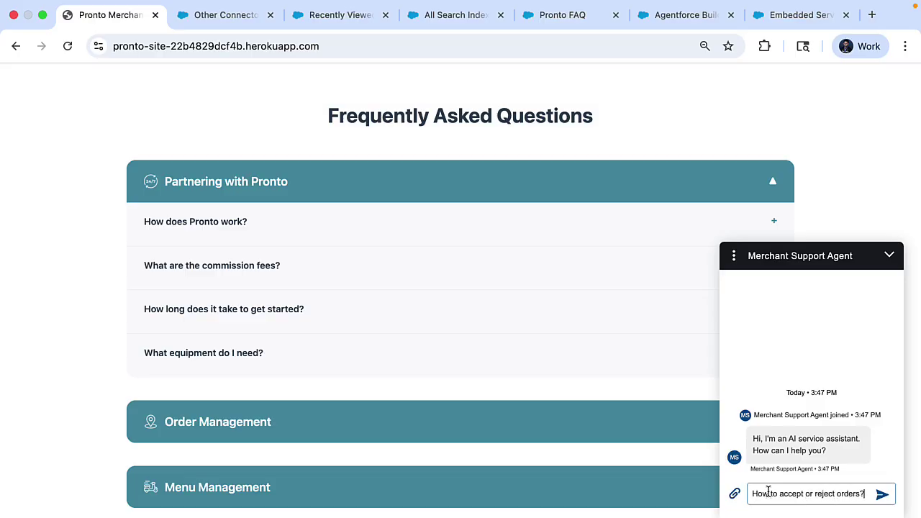
{"action": "key", "text": "Return"}
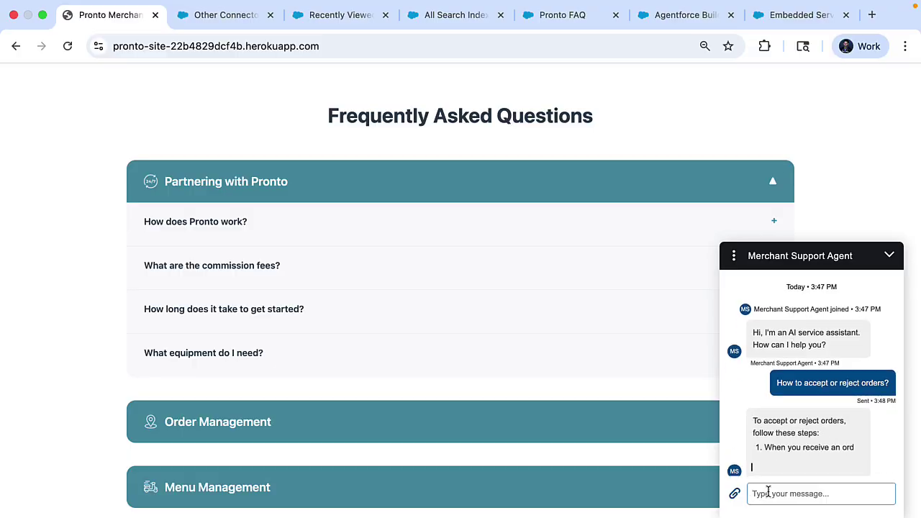
Step: Read the agent's full reply and compare it with the Order Management FAQ answer on accepting or rejecting orders
{"action": "scroll", "coordinate": [836, 446], "scroll_direction": "down", "scroll_amount": 5}
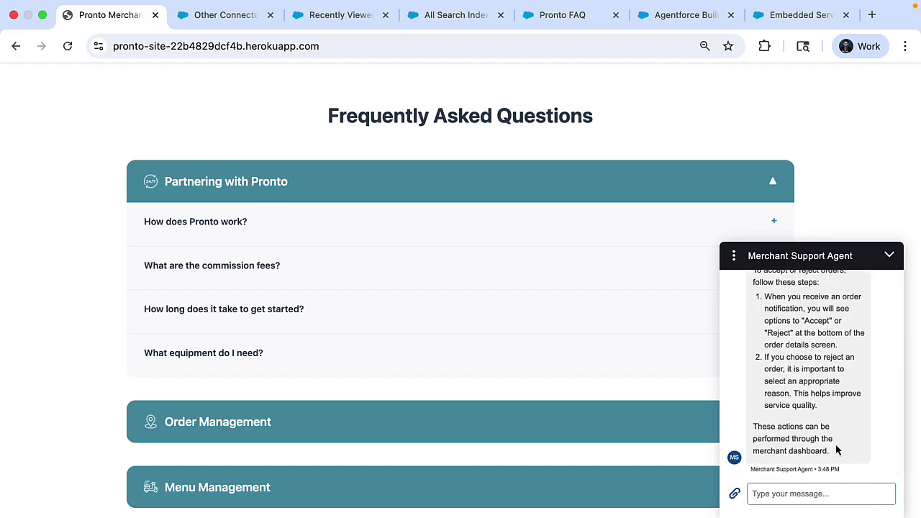
{"action": "left_click", "coordinate": [409, 431]}
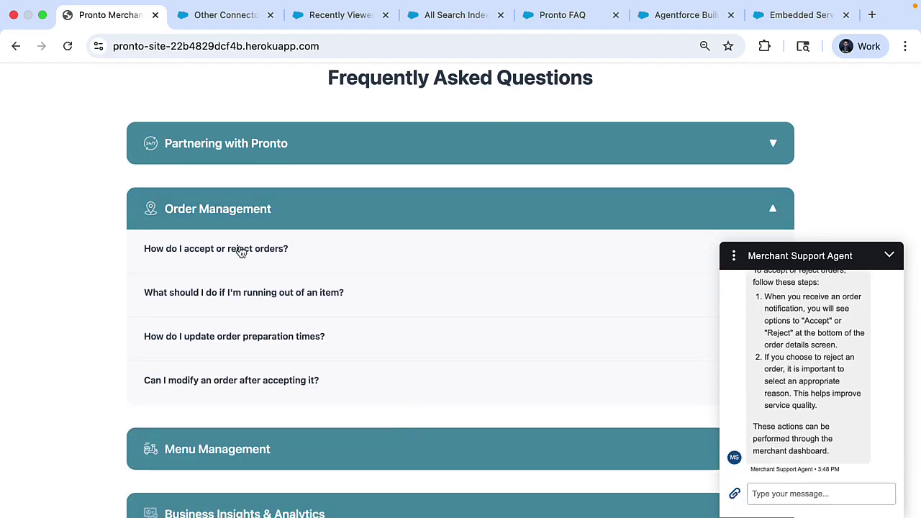
{"action": "left_click", "coordinate": [243, 249]}
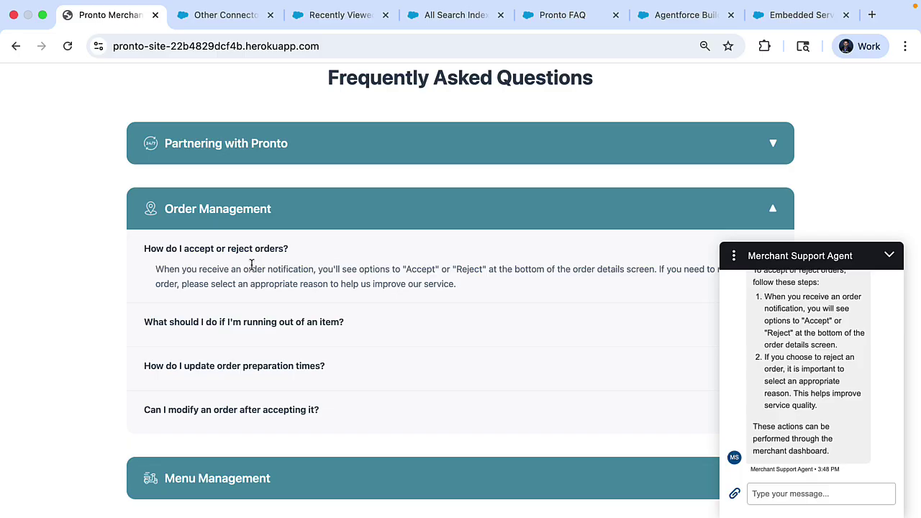
Step: Switch to the Connectors setup page and start a new Web Content (Crawler) source connection
{"action": "key", "text": "ctrl+Tab"}
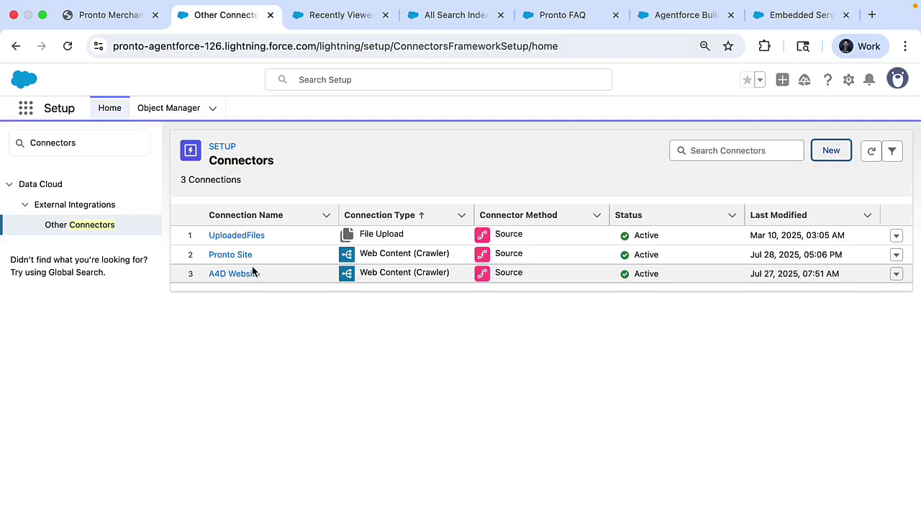
{"action": "left_click", "coordinate": [830, 154]}
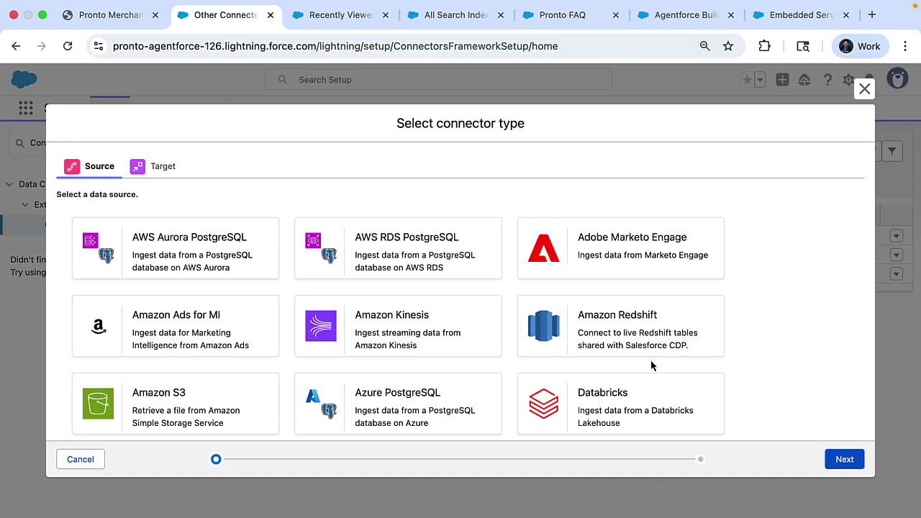
{"action": "scroll", "coordinate": [653, 362], "scroll_direction": "down", "scroll_amount": 4}
{"action": "scroll", "coordinate": [653, 366], "scroll_direction": "down", "scroll_amount": 10}
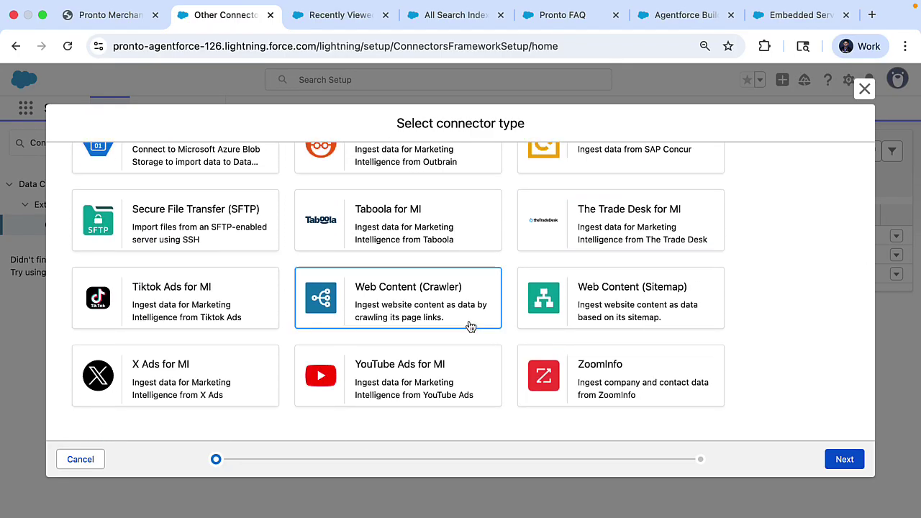
{"action": "left_click", "coordinate": [455, 315]}
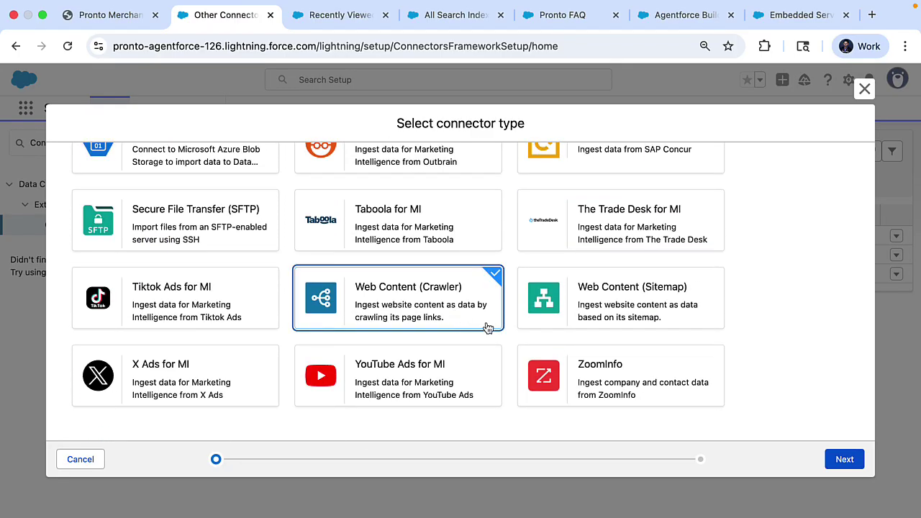
{"action": "left_click", "coordinate": [844, 459]}
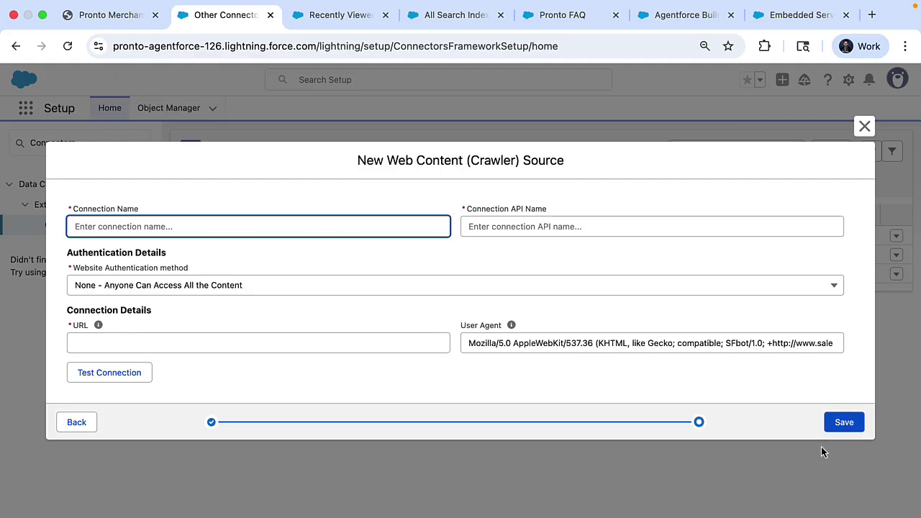
{"action": "left_click", "coordinate": [227, 227]}
{"action": "type", "text": "Pronto site"}
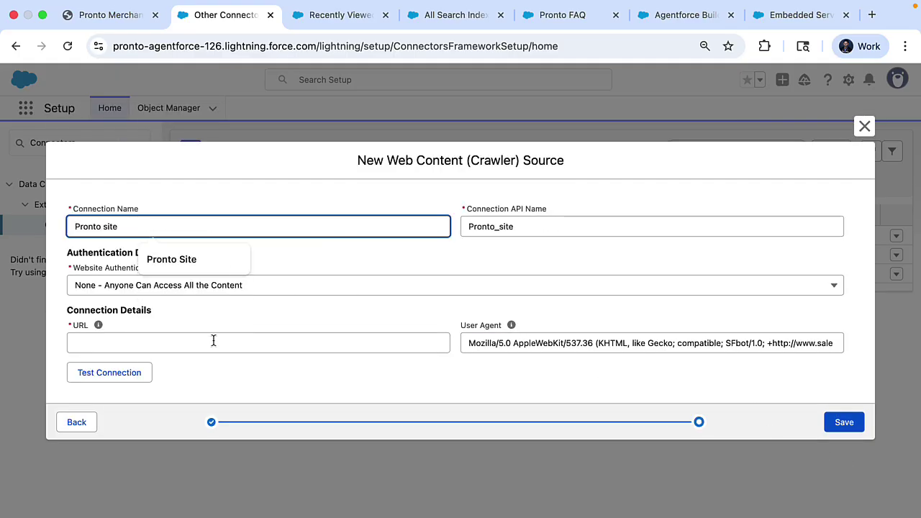
{"action": "left_click", "coordinate": [212, 341]}
{"action": "left_click", "coordinate": [221, 375]}
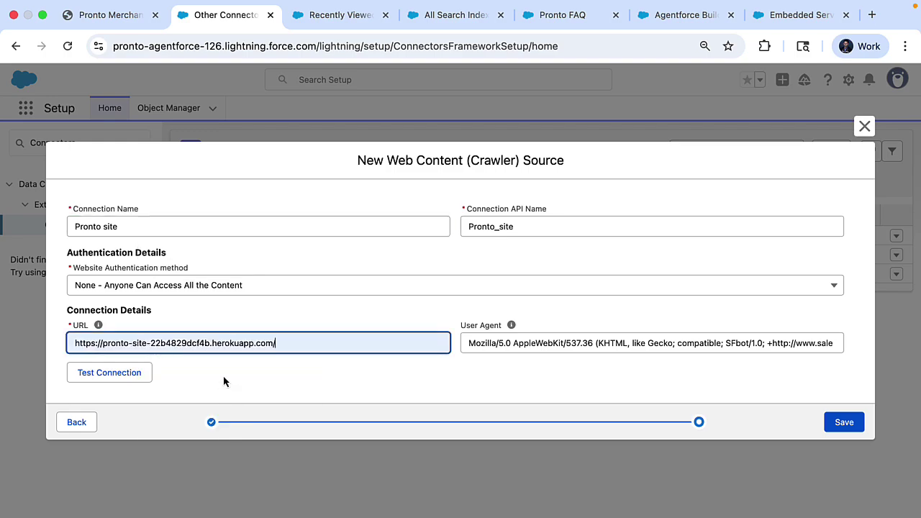
{"action": "left_click", "coordinate": [140, 377]}
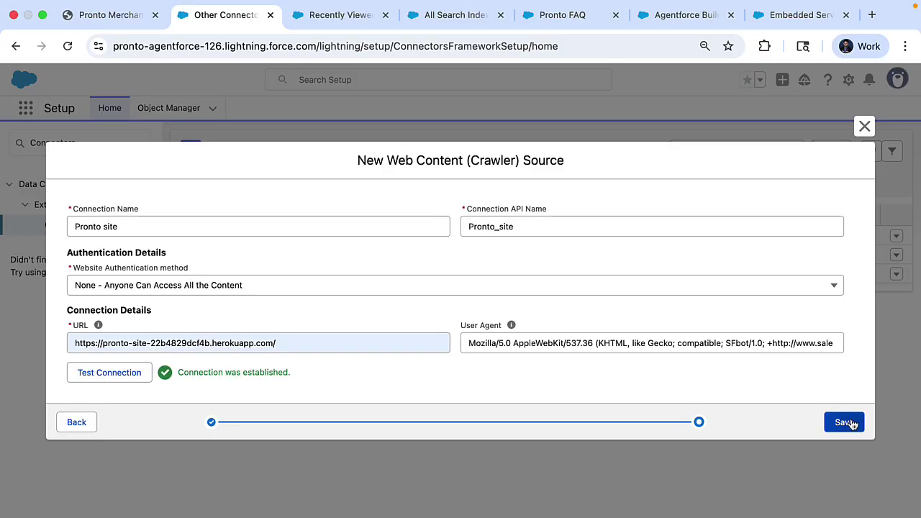
{"action": "left_click", "coordinate": [864, 127]}
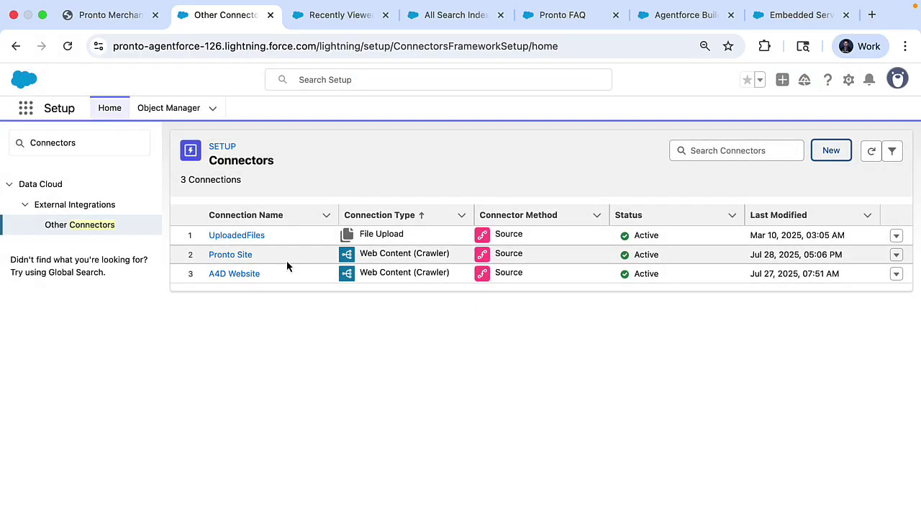
Step: Start a new Data Cloud data lake object from external files, using Web Content (Crawler) and the Pronto Site connection
{"action": "key", "text": "ctrl+Tab"}
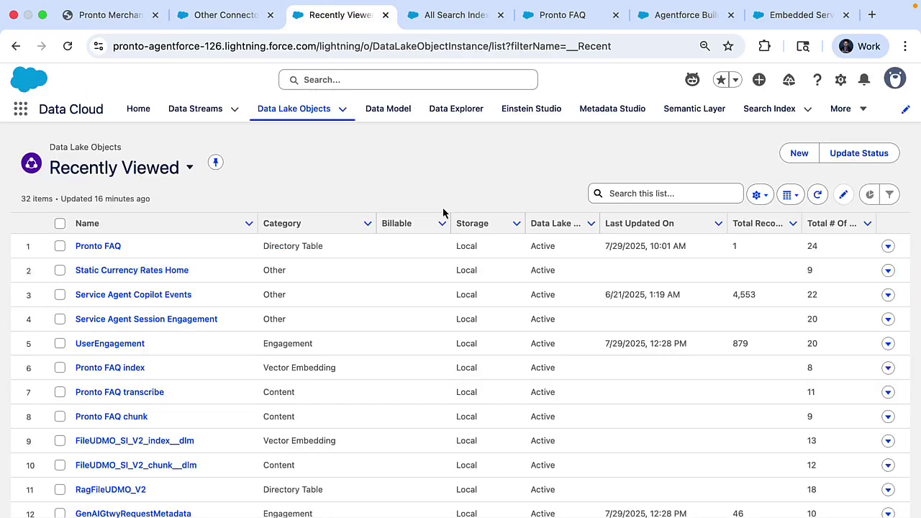
{"action": "left_click", "coordinate": [805, 152]}
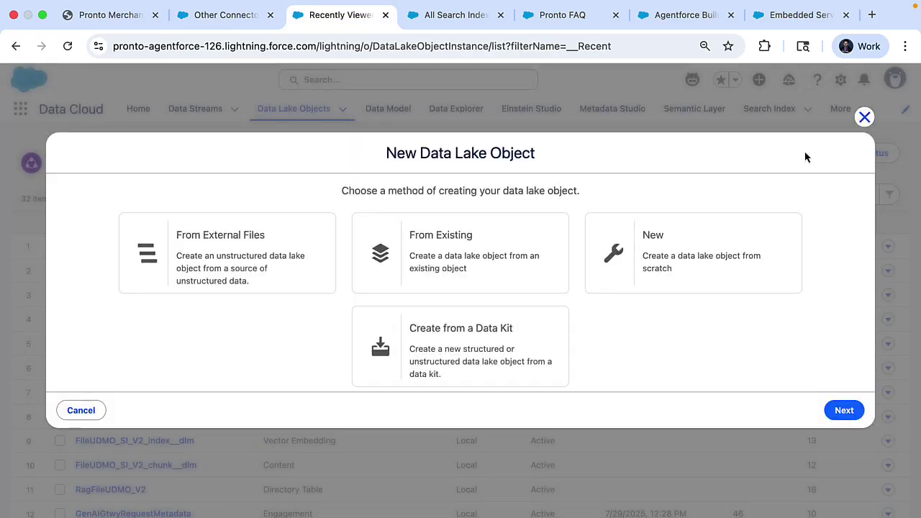
{"action": "left_click", "coordinate": [240, 266]}
{"action": "left_click", "coordinate": [844, 412]}
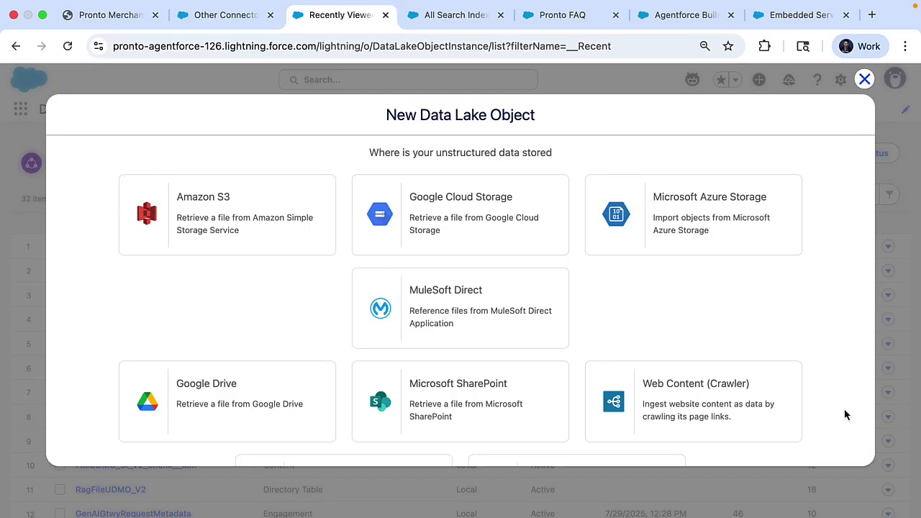
{"action": "scroll", "coordinate": [835, 406], "scroll_direction": "down", "scroll_amount": 2}
{"action": "left_click", "coordinate": [734, 344]}
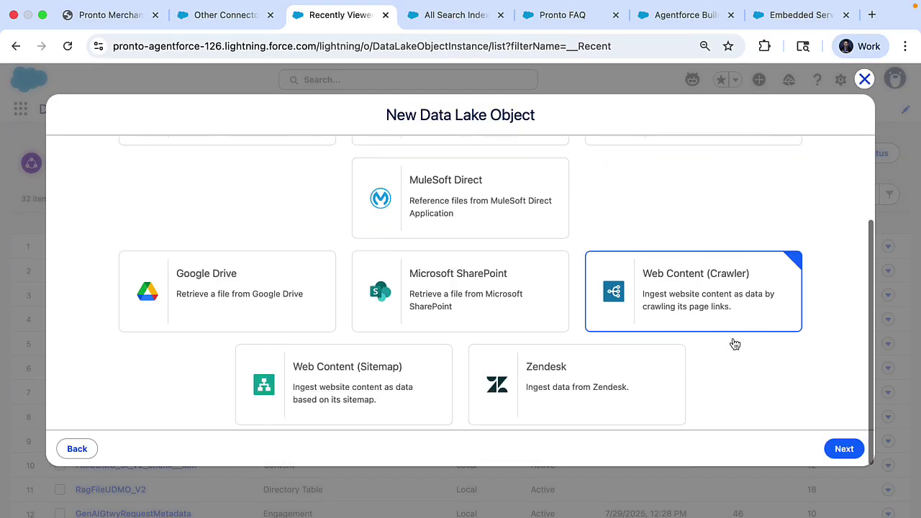
{"action": "left_click", "coordinate": [843, 448]}
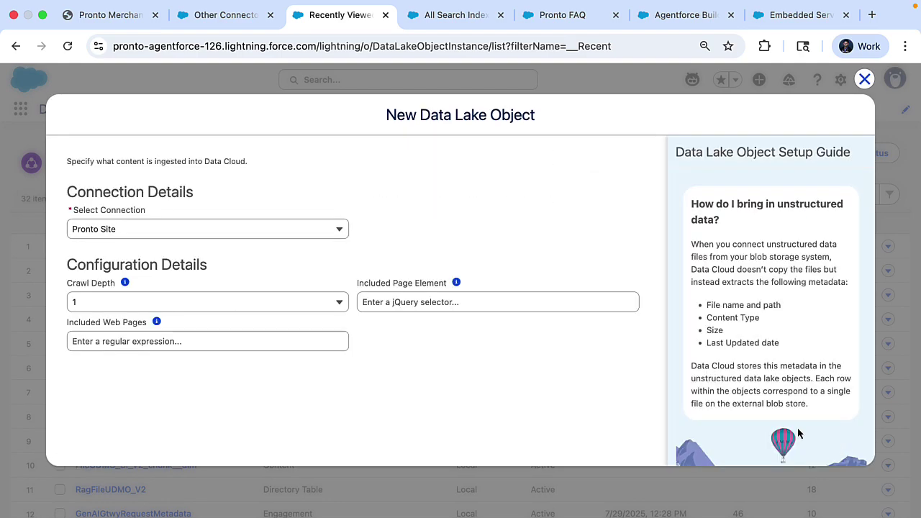
{"action": "left_click", "coordinate": [316, 235]}
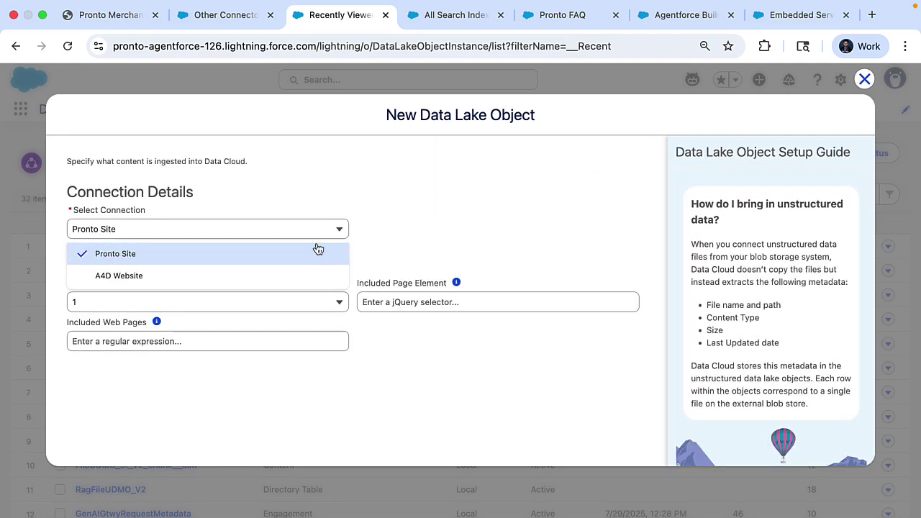
{"action": "left_click", "coordinate": [314, 254]}
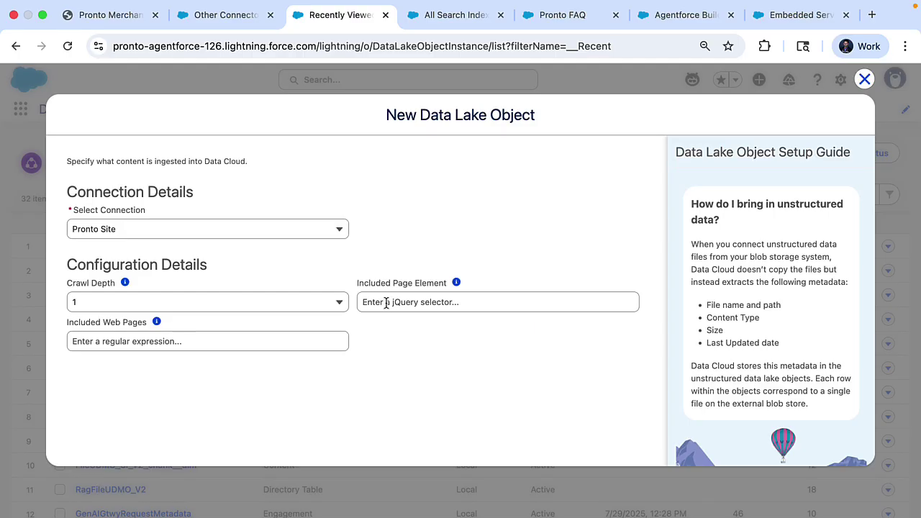
Step: Return to the Pronto merchant page, open developer tools and inspect the "Frequently Asked Questions" heading element
{"action": "left_click", "coordinate": [136, 23]}
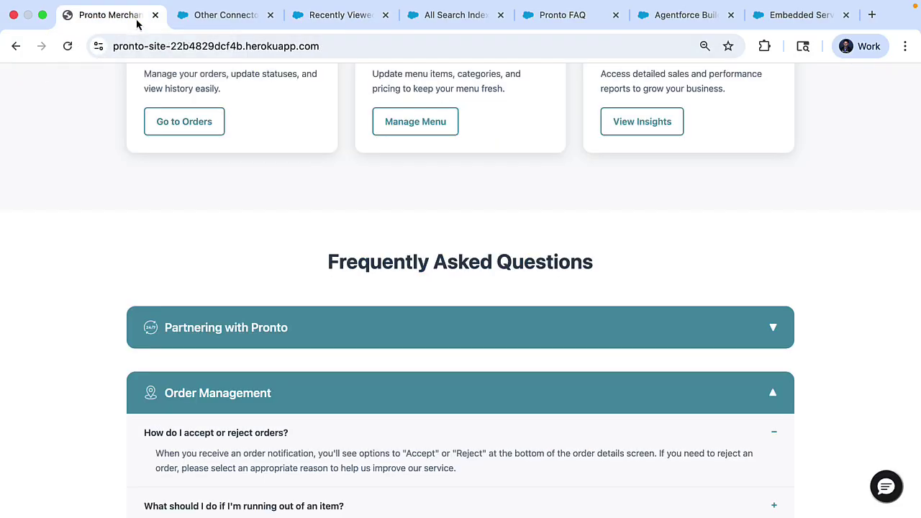
{"action": "left_click_drag", "start_coordinate": [327, 262], "coordinate": [631, 262]}
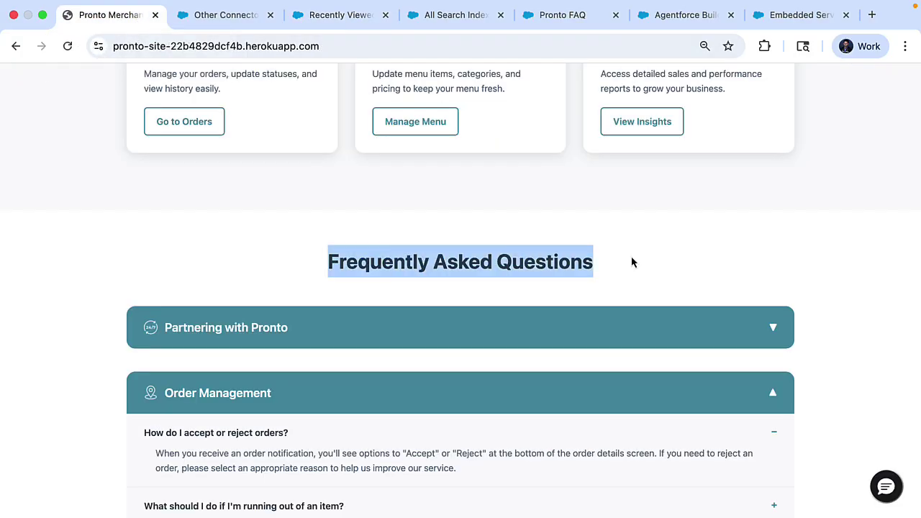
{"action": "right_click", "coordinate": [419, 213]}
{"action": "left_click", "coordinate": [446, 345]}
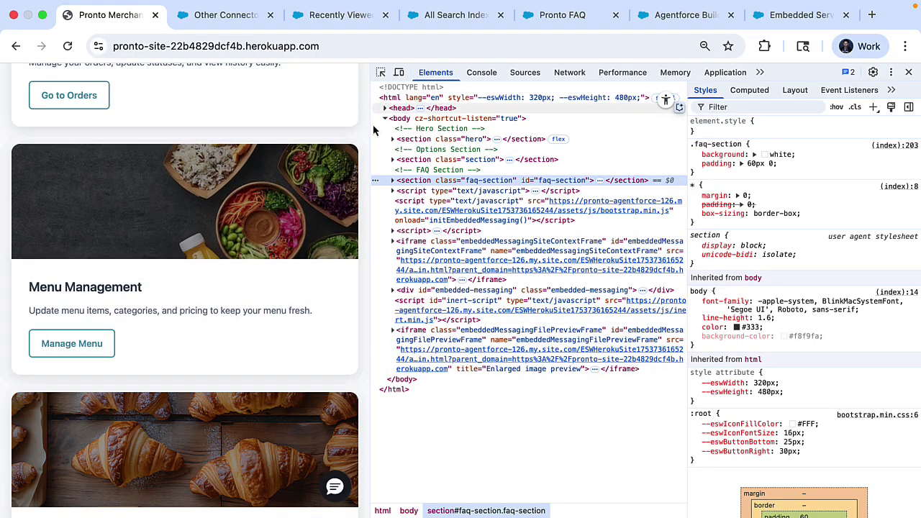
{"action": "scroll", "coordinate": [200, 299], "scroll_direction": "down", "scroll_amount": 8}
{"action": "left_click", "coordinate": [380, 73]}
{"action": "left_click", "coordinate": [237, 184]}
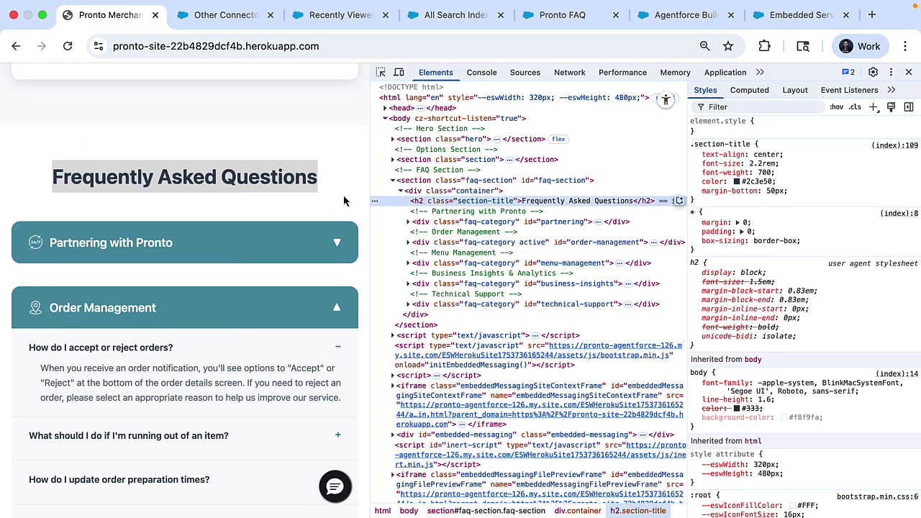
Step: Copy the selector of the faq-section element that encloses the FAQ heading
{"action": "left_click", "coordinate": [438, 180]}
{"action": "right_click", "coordinate": [468, 184]}
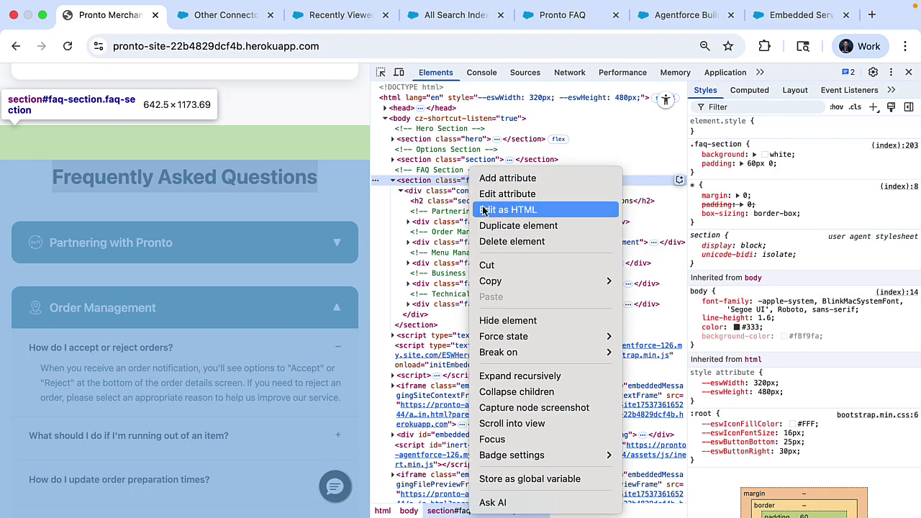
{"action": "mouse_move", "coordinate": [510, 282]}
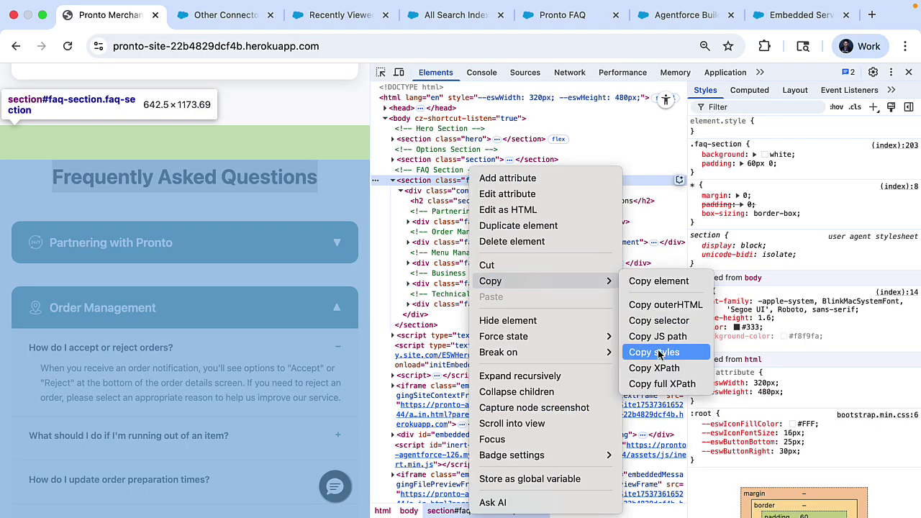
{"action": "left_click", "coordinate": [668, 326]}
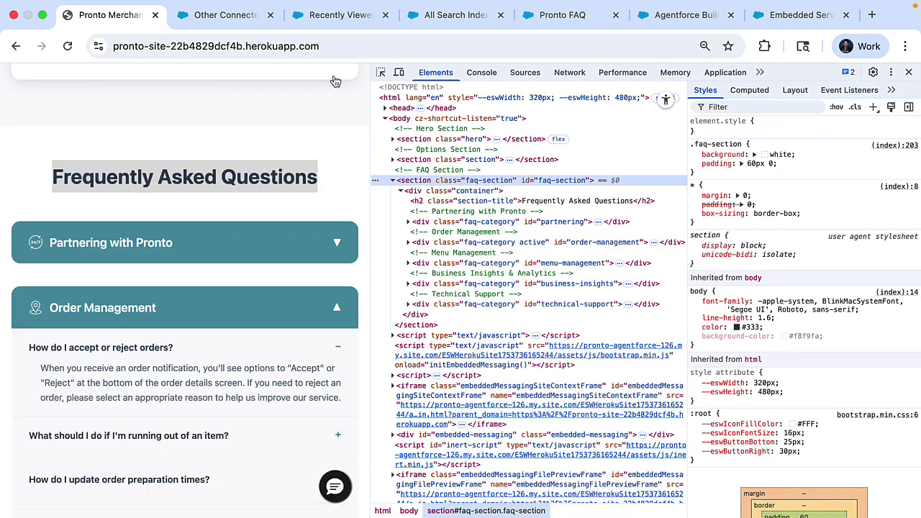
Step: Return to the new data lake object form and set Included Page Element to #faq-section
{"action": "left_click", "coordinate": [220, 15]}
{"action": "left_click", "coordinate": [318, 18]}
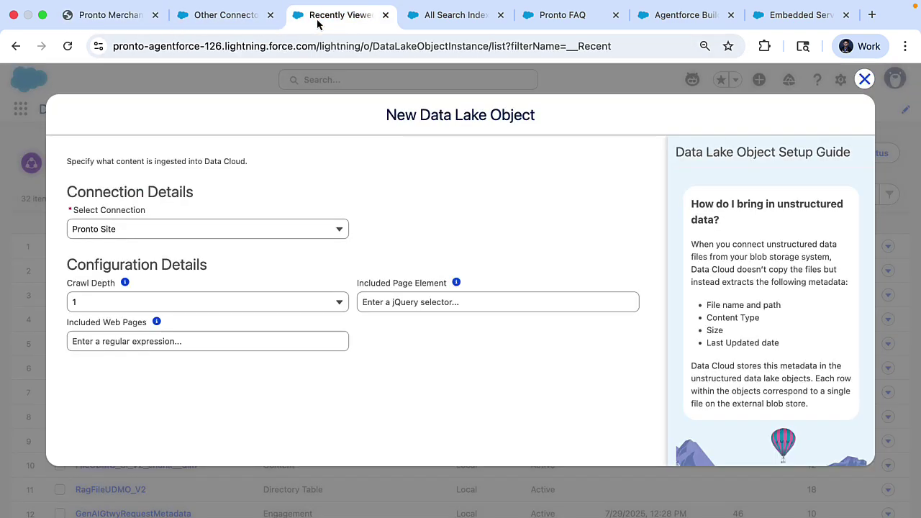
{"action": "left_click", "coordinate": [388, 302]}
{"action": "key", "text": "super+v"}
{"action": "left_click", "coordinate": [395, 349]}
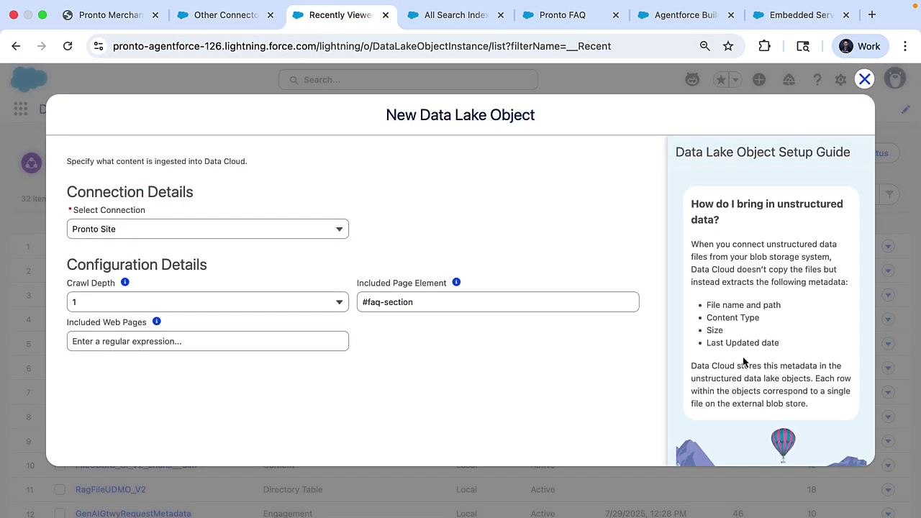
Step: Review the naming, data model object mapping and search index settings of the new data lake object, and close the form without saving
{"action": "scroll", "coordinate": [777, 363], "scroll_direction": "down", "scroll_amount": 2}
{"action": "left_click", "coordinate": [842, 449]}
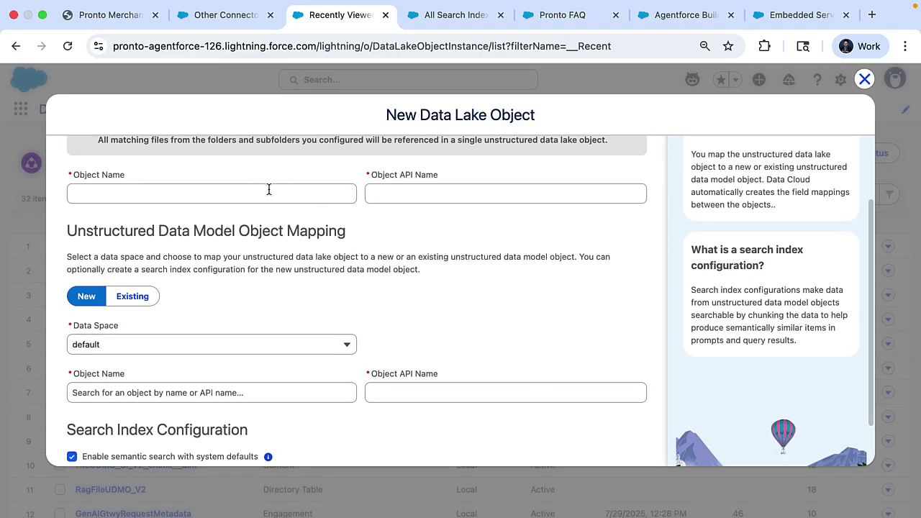
{"action": "scroll", "coordinate": [331, 334], "scroll_direction": "down", "scroll_amount": 2}
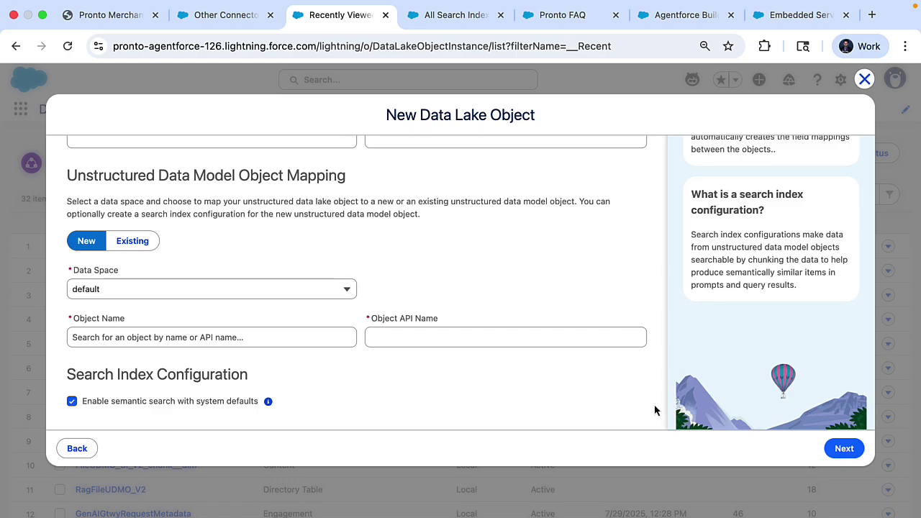
{"action": "left_click", "coordinate": [865, 79]}
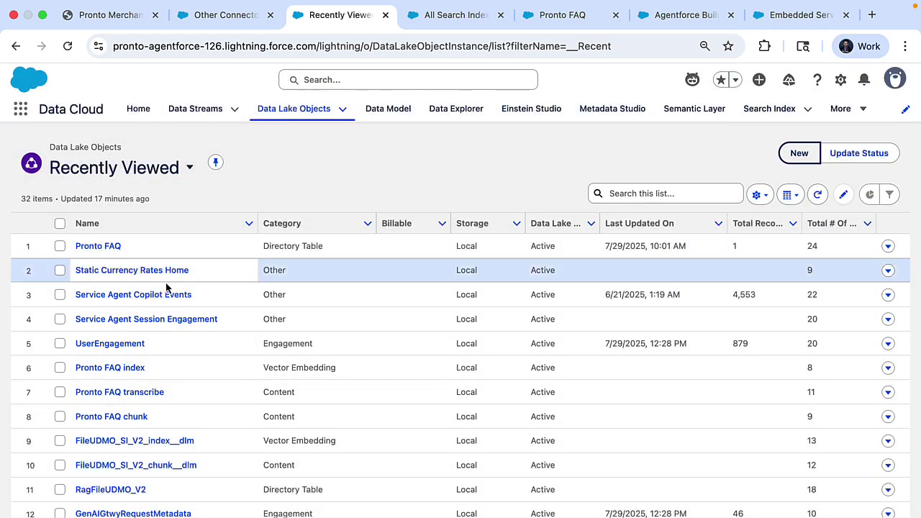
Step: Open the existing Pronto FAQ data lake object and the Pronto FAQ search index to view their details
{"action": "left_click", "coordinate": [117, 248]}
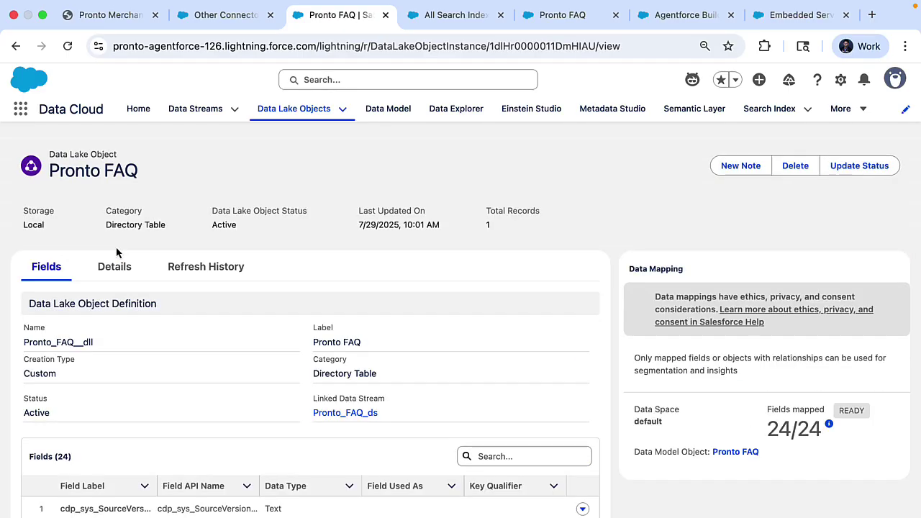
{"action": "key", "text": "ctrl+Tab"}
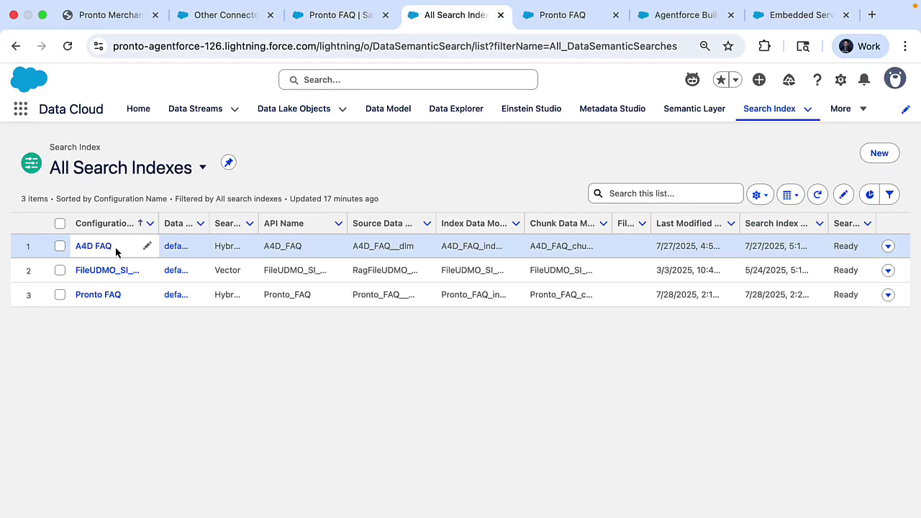
{"action": "left_click", "coordinate": [109, 295]}
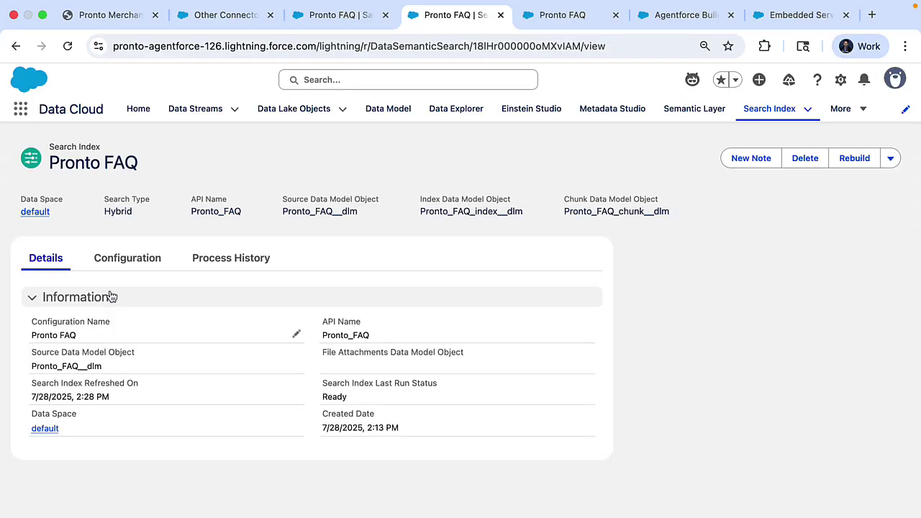
Step: Open the default Pronto FAQ retriever in Einstein Studio and review its overview and version details
{"action": "left_click", "coordinate": [530, 113]}
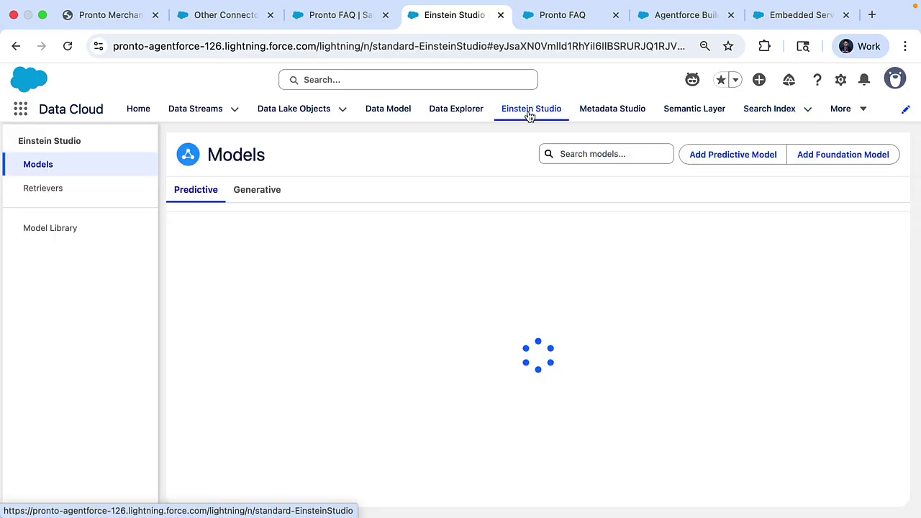
{"action": "left_click", "coordinate": [29, 192]}
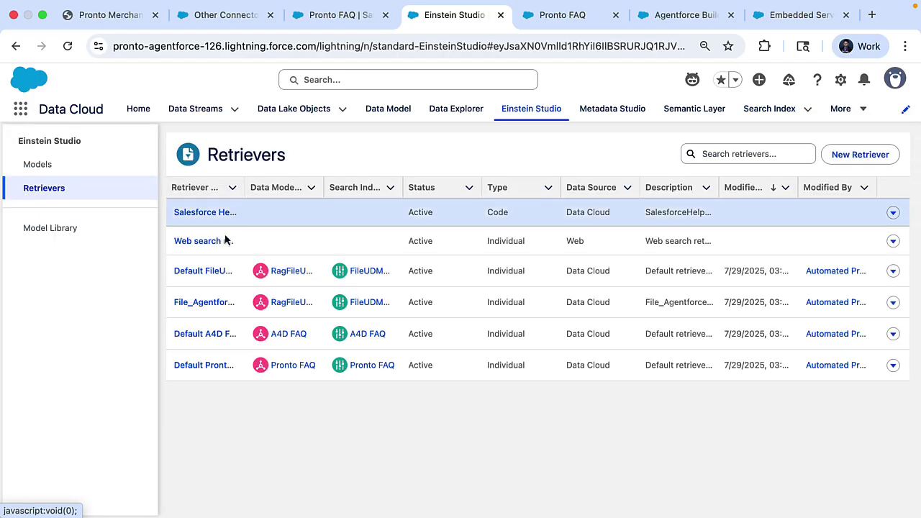
{"action": "left_click", "coordinate": [187, 367]}
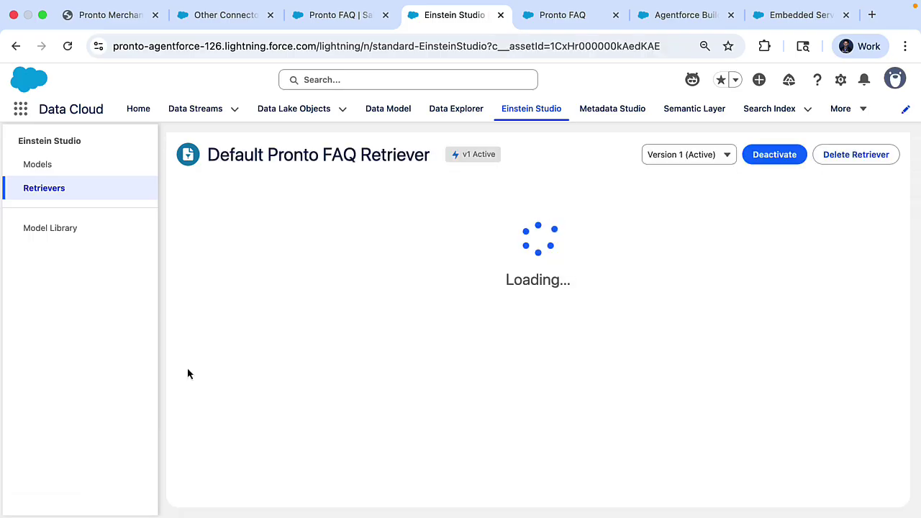
{"action": "scroll", "coordinate": [313, 385], "scroll_direction": "down", "scroll_amount": 3}
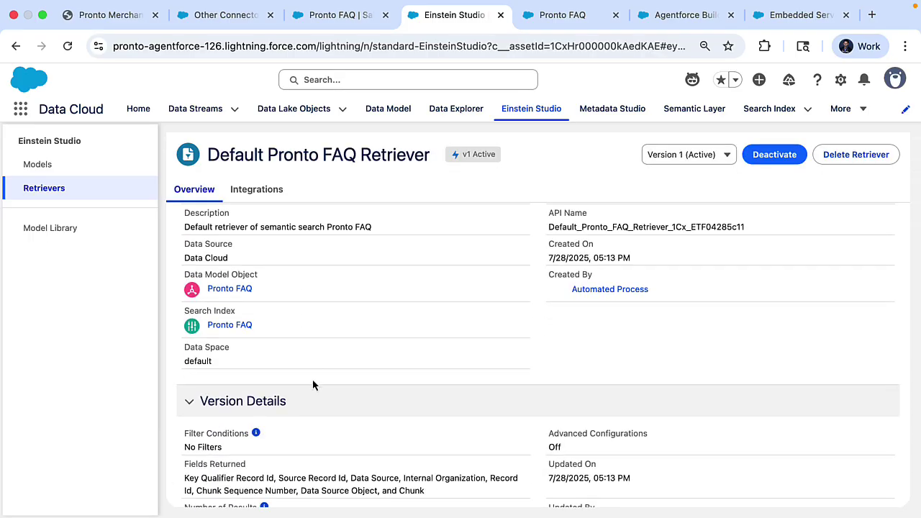
Step: In the Pronto FAQ prompt template, browse the Einstein Search resources down to the Default Pronto FAQ Retriever without inserting anything
{"action": "key", "text": "ctrl+Tab"}
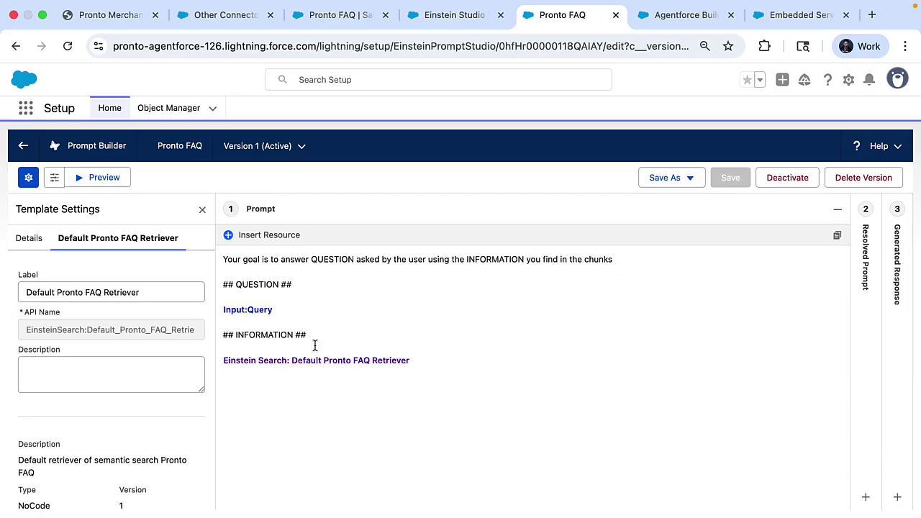
{"action": "left_click", "coordinate": [281, 238]}
{"action": "left_click", "coordinate": [276, 319]}
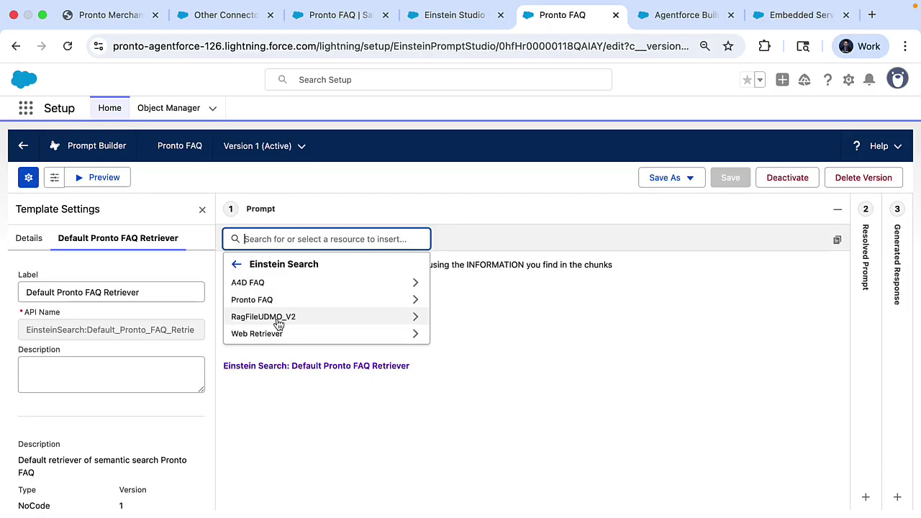
{"action": "left_click", "coordinate": [279, 300]}
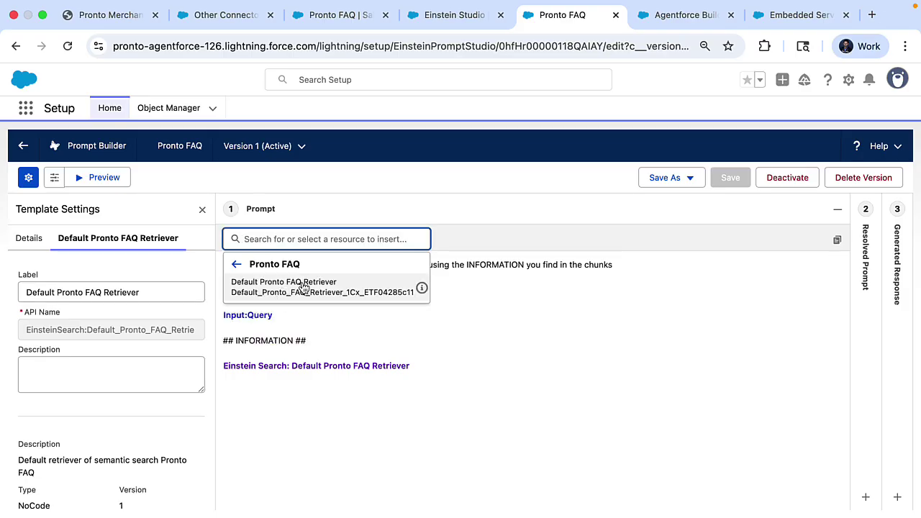
{"action": "left_click", "coordinate": [381, 419]}
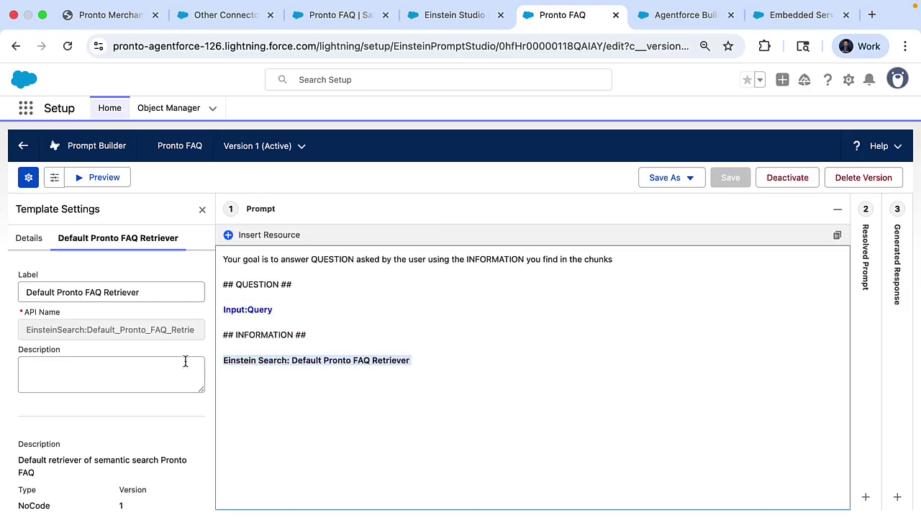
Step: Open the Merchant Support Agent's Merchant Support FAQs topic and review its classification description, scope and instructions
{"action": "key", "text": "ctrl+Tab"}
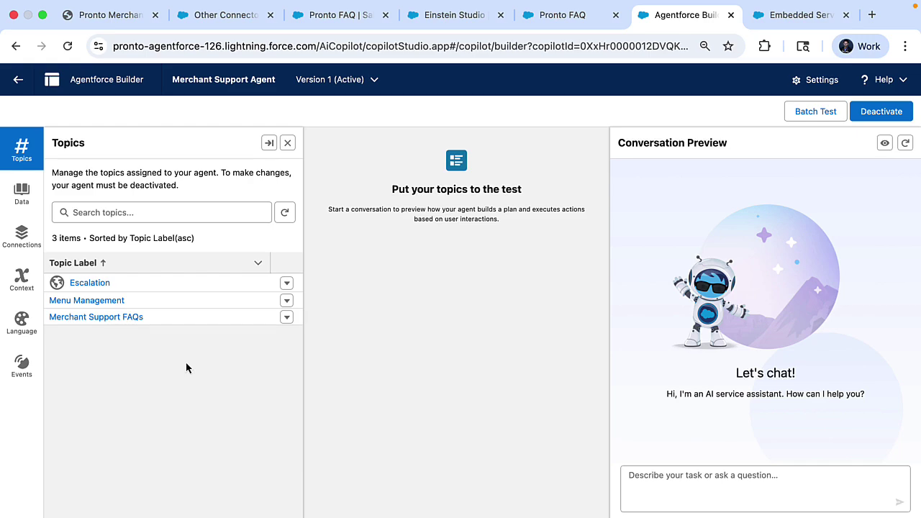
{"action": "left_click", "coordinate": [126, 323]}
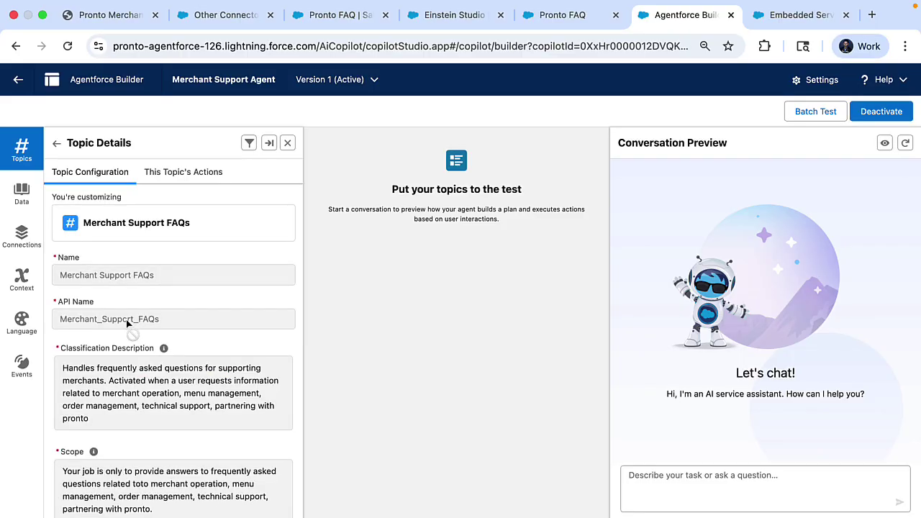
{"action": "scroll", "coordinate": [127, 323], "scroll_direction": "down", "scroll_amount": 1}
{"action": "scroll", "coordinate": [126, 436], "scroll_direction": "down", "scroll_amount": 2}
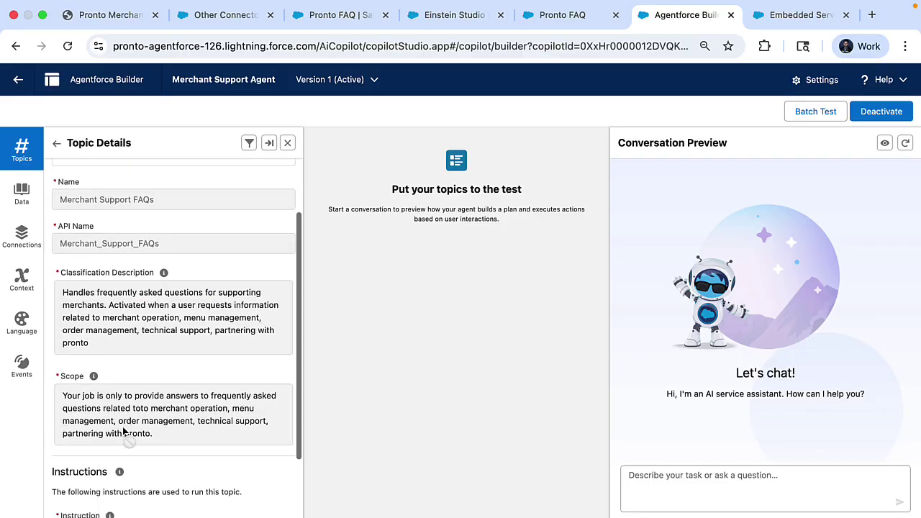
{"action": "left_click_drag", "start_coordinate": [63, 449], "coordinate": [181, 475]}
{"action": "scroll", "coordinate": [193, 401], "scroll_direction": "up", "scroll_amount": 3}
Step: Open the topic's Pronto FAQ action and review its reference action type and agent action configuration
{"action": "left_click", "coordinate": [209, 174]}
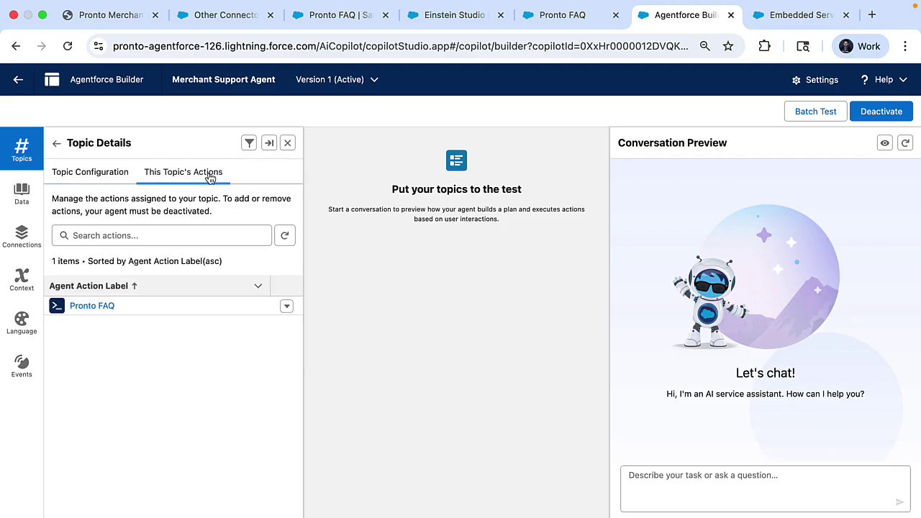
{"action": "left_click", "coordinate": [110, 310]}
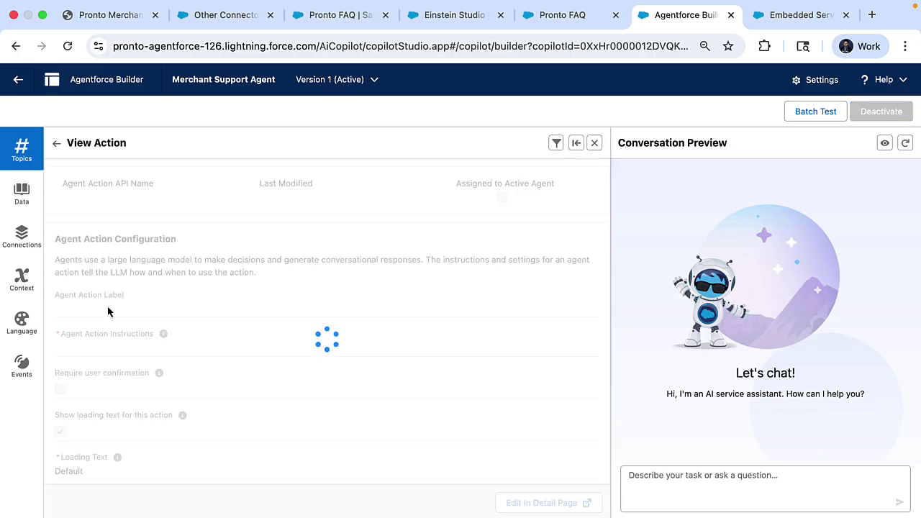
{"action": "scroll", "coordinate": [132, 319], "scroll_direction": "down", "scroll_amount": 2}
{"action": "left_click_drag", "start_coordinate": [141, 315], "coordinate": [74, 320]}
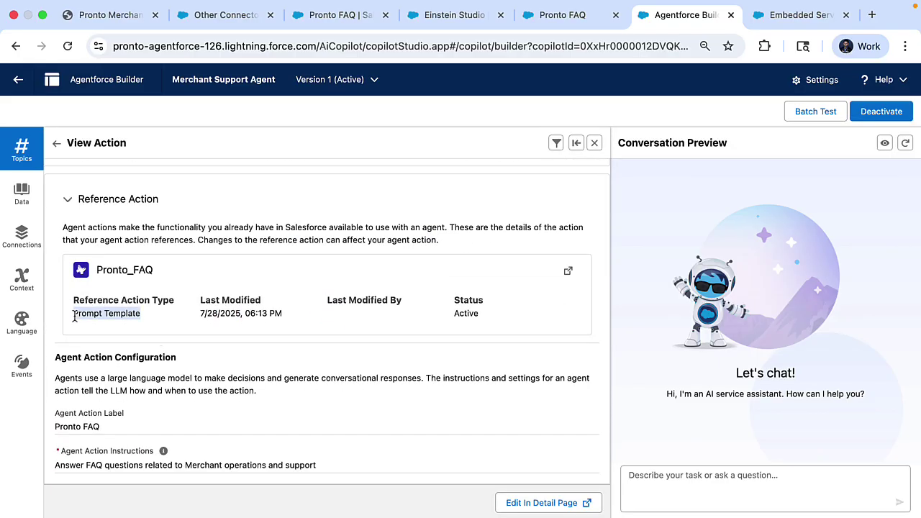
{"action": "scroll", "coordinate": [179, 376], "scroll_direction": "down", "scroll_amount": 2}
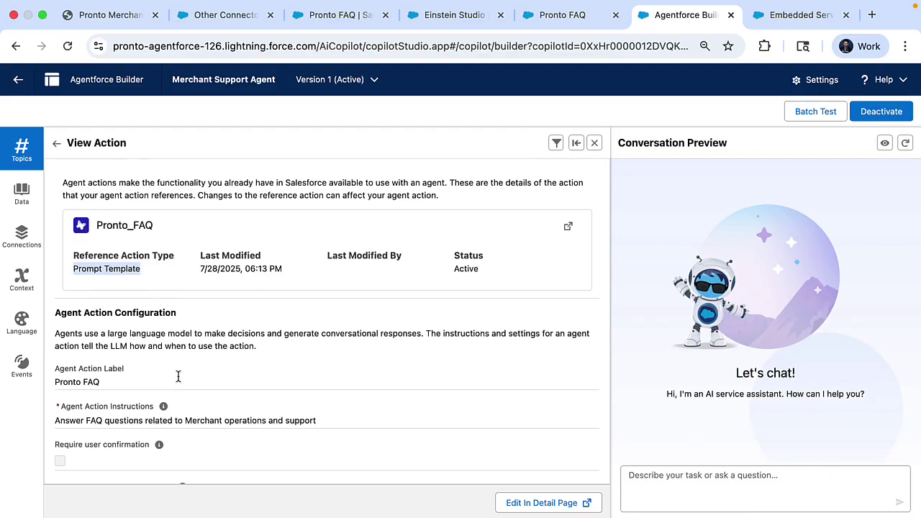
{"action": "scroll", "coordinate": [178, 376], "scroll_direction": "up", "scroll_amount": 1}
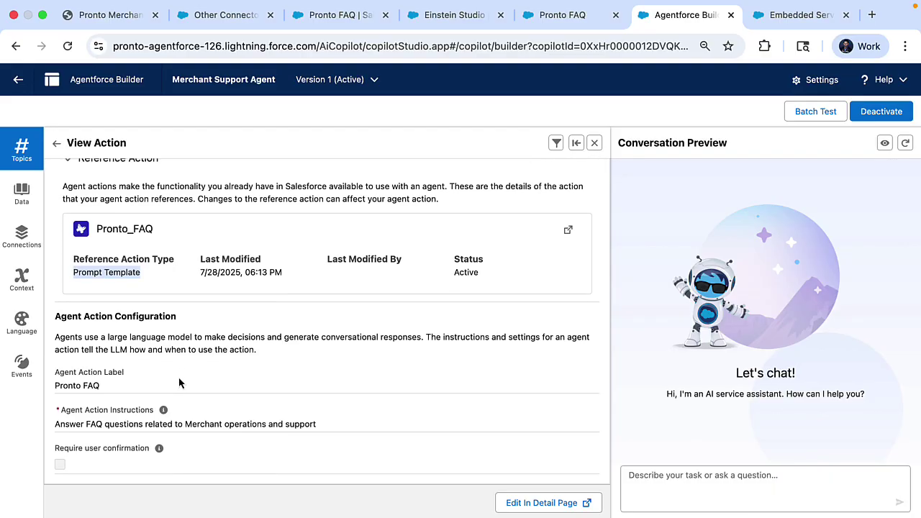
Step: Open the code snippets of the Heroku Site embedded service deployment and examine the chat and meta tag code
{"action": "key", "text": "ctrl+Tab"}
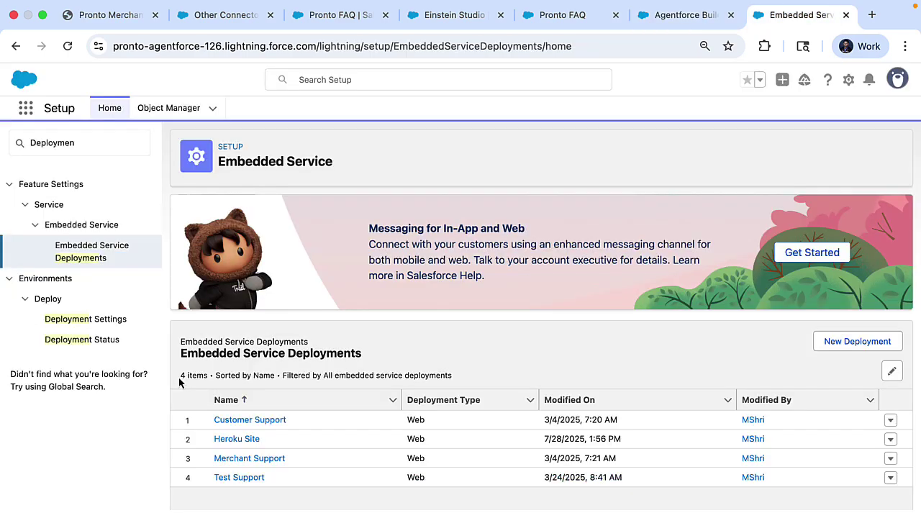
{"action": "left_click", "coordinate": [237, 439]}
{"action": "scroll", "coordinate": [270, 437], "scroll_direction": "down", "scroll_amount": 10}
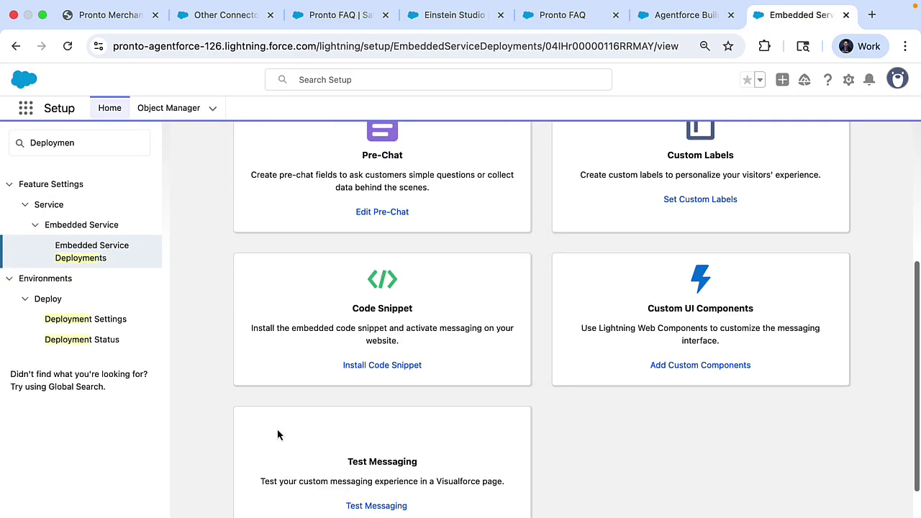
{"action": "left_click", "coordinate": [395, 365]}
{"action": "scroll", "coordinate": [395, 362], "scroll_direction": "down", "scroll_amount": 2}
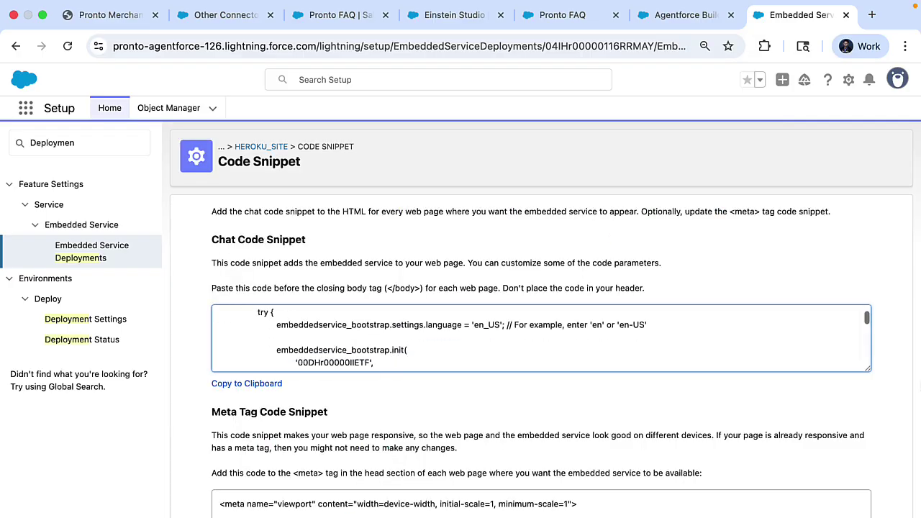
{"action": "left_click_drag", "start_coordinate": [867, 368], "coordinate": [867, 451]}
{"action": "scroll", "coordinate": [762, 416], "scroll_direction": "down", "scroll_amount": 1}
{"action": "scroll", "coordinate": [763, 415], "scroll_direction": "down", "scroll_amount": 2}
{"action": "scroll", "coordinate": [892, 408], "scroll_direction": "down", "scroll_amount": 2}
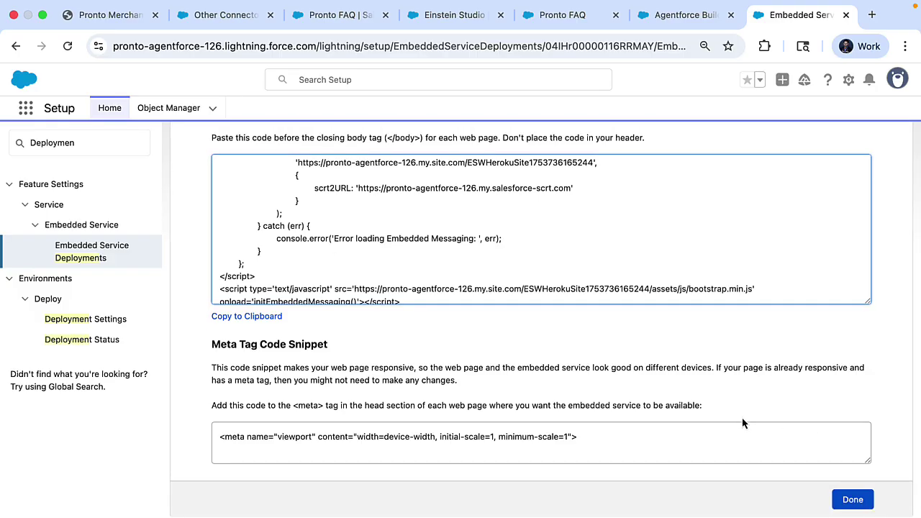
Step: Return to the Pronto merchant site with the embedded chat
{"action": "left_click", "coordinate": [120, 21]}
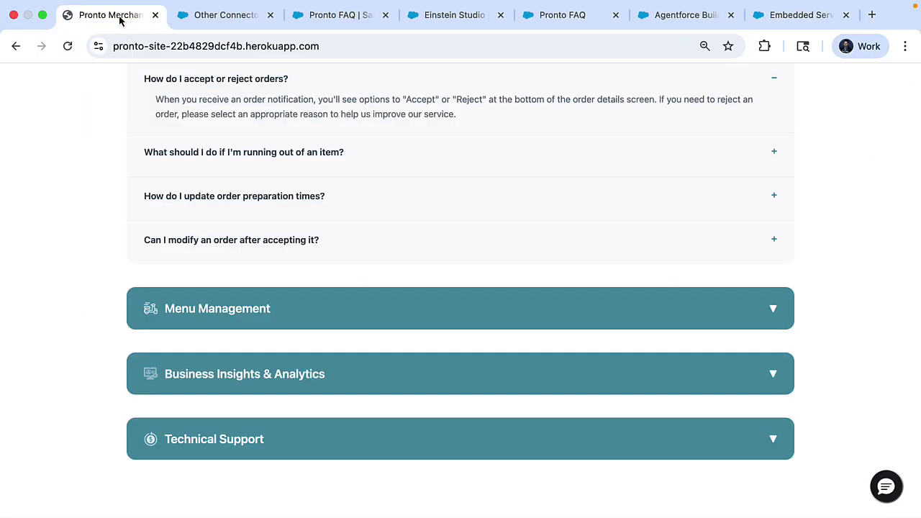